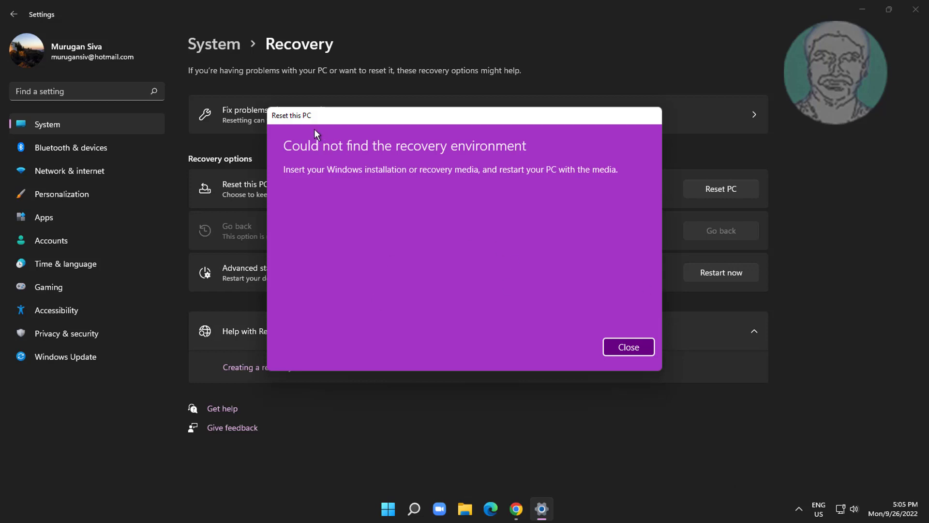
Dismiss the recovery error, close Settings, and search 'cmd' to bring up Command Prompt's options
{"action": "left_click", "coordinate": [628, 348]}
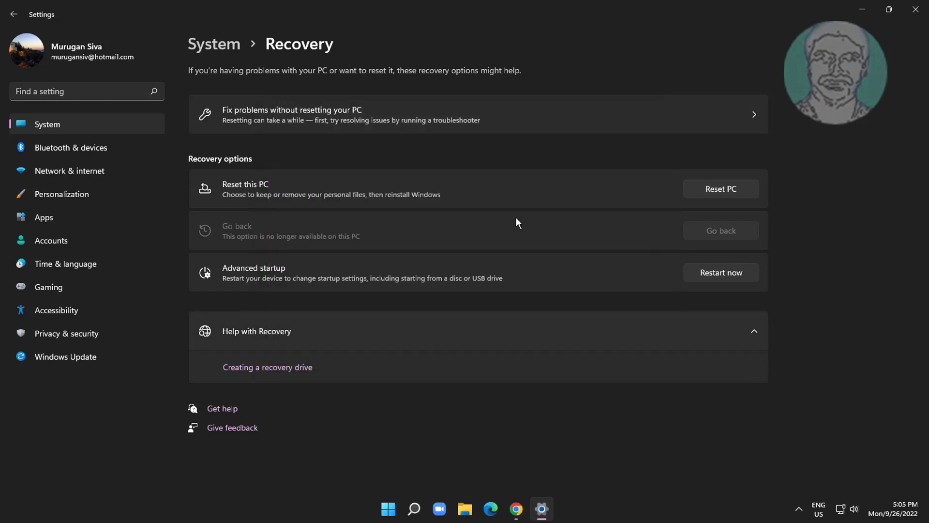
{"action": "left_click", "coordinate": [915, 10]}
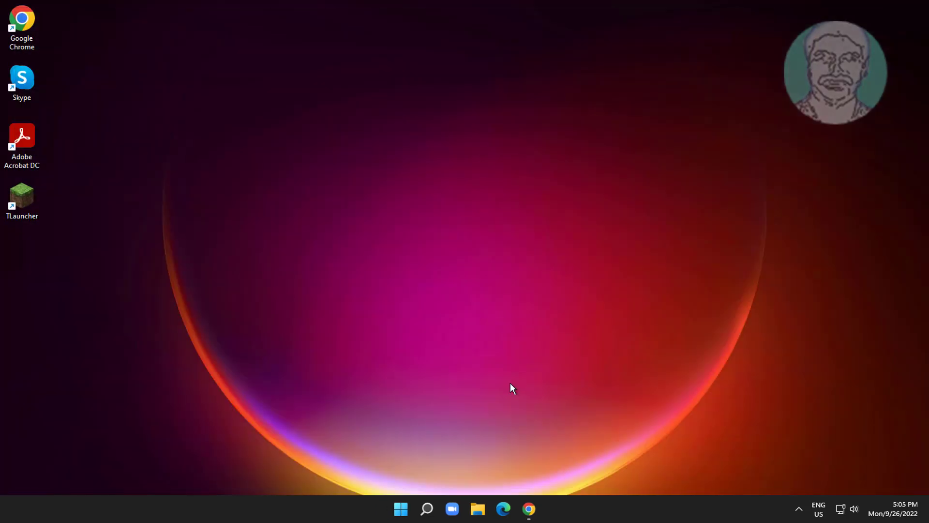
{"action": "left_click", "coordinate": [428, 510]}
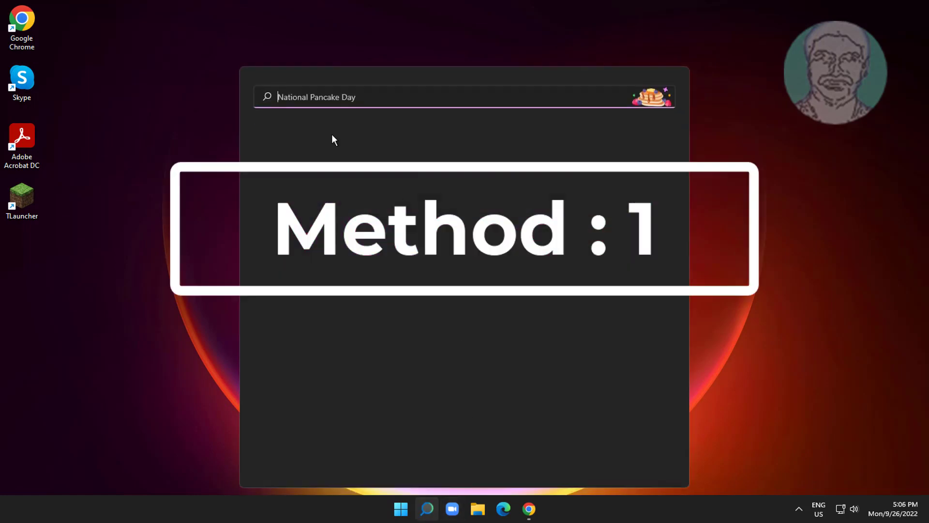
{"action": "type", "text": "cmd"}
{"action": "right_click", "coordinate": [357, 197]}
Run Command Prompt as administrator and enable Windows RE with 'reagentc /enable'
{"action": "left_click", "coordinate": [367, 199]}
{"action": "left_click", "coordinate": [435, 342]}
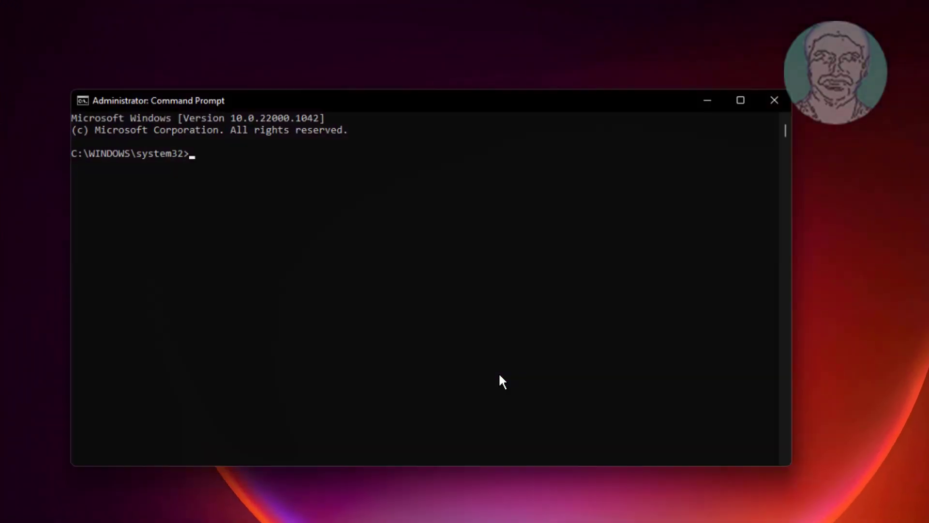
{"action": "type", "text": "reagentc /enable"}
{"action": "key", "text": "Return"}
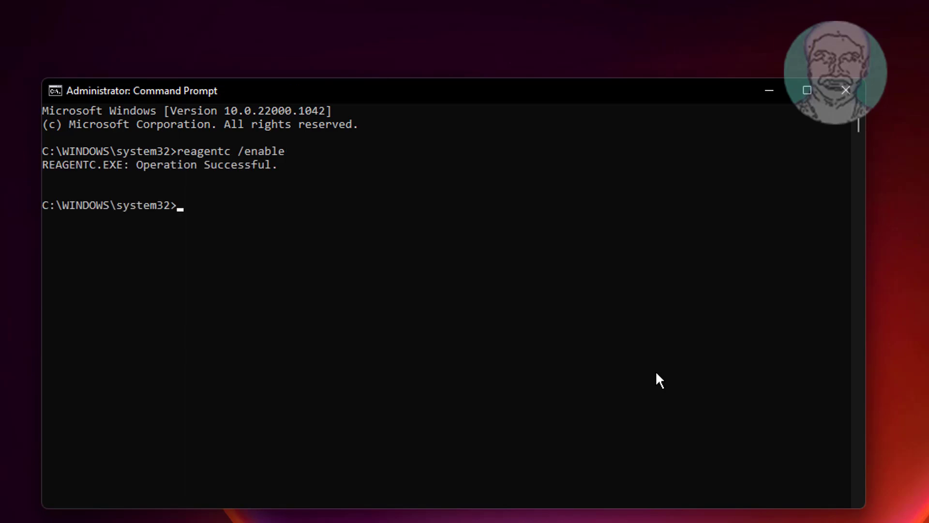
{"action": "left_click_drag", "start_coordinate": [283, 166], "coordinate": [72, 168]}
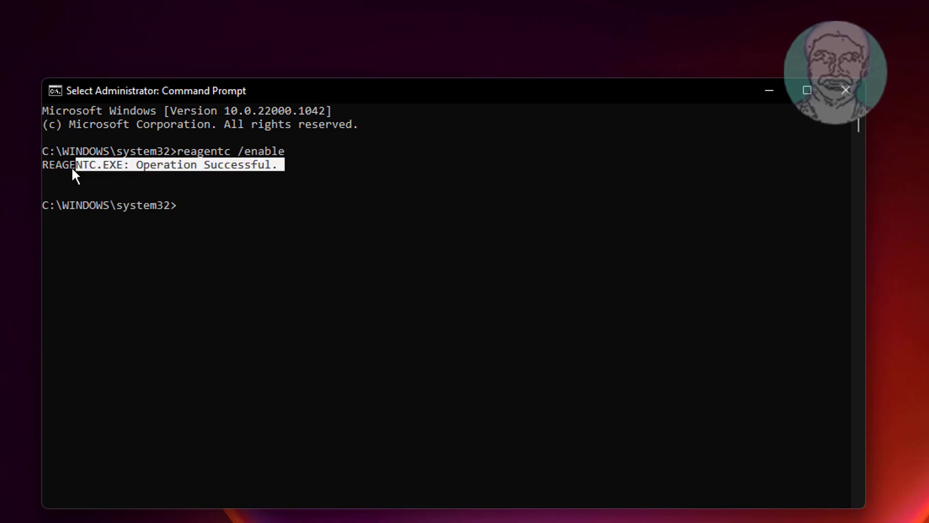
{"action": "left_click", "coordinate": [342, 232]}
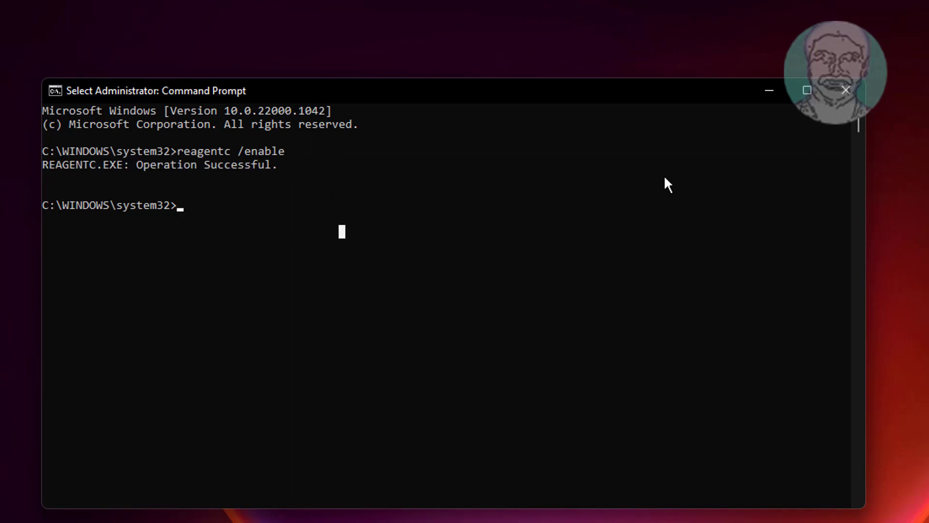
{"action": "type", "text": "reagentc /i"}
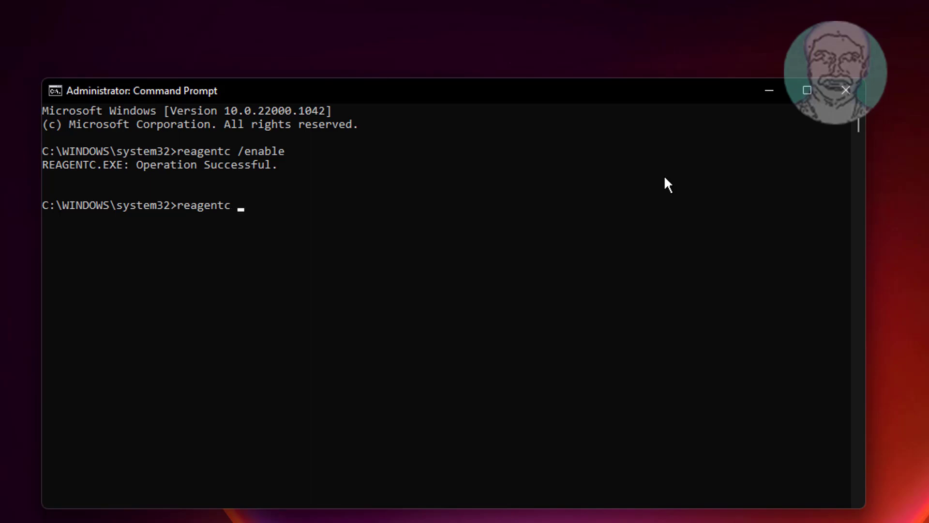
{"action": "type", "text": "nfo"}
Check 'reagentc /info', showing Windows RE status Disabled, then exit the console
{"action": "key", "text": "Return"}
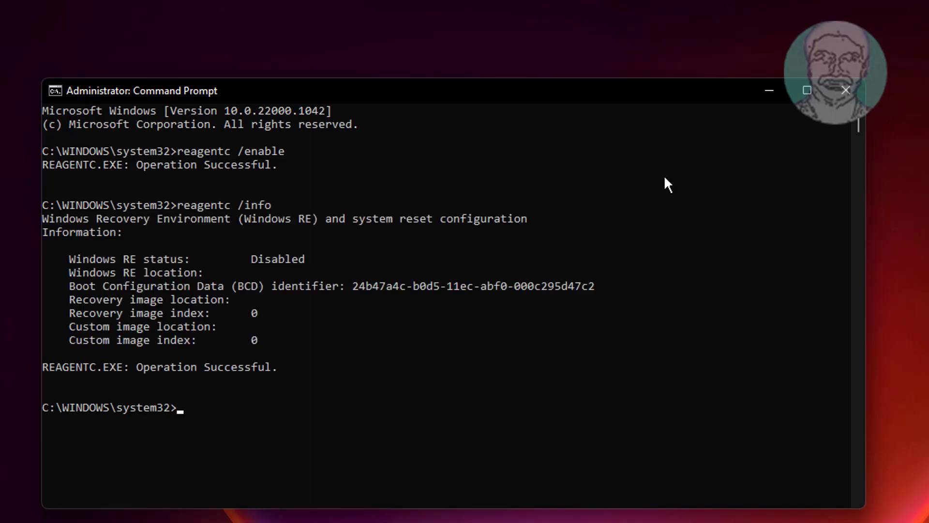
{"action": "left_click_drag", "start_coordinate": [317, 259], "coordinate": [112, 266]}
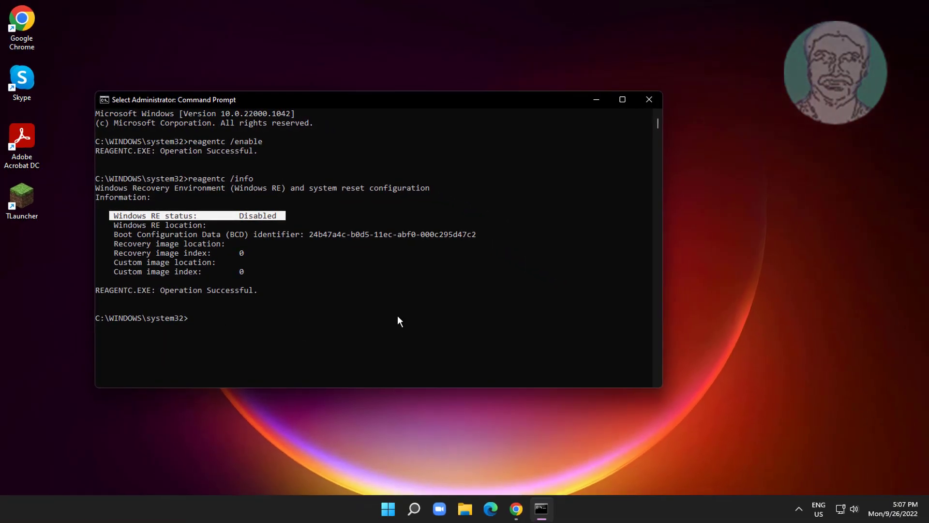
{"action": "type", "text": "exit"}
{"action": "key", "text": "Return"}
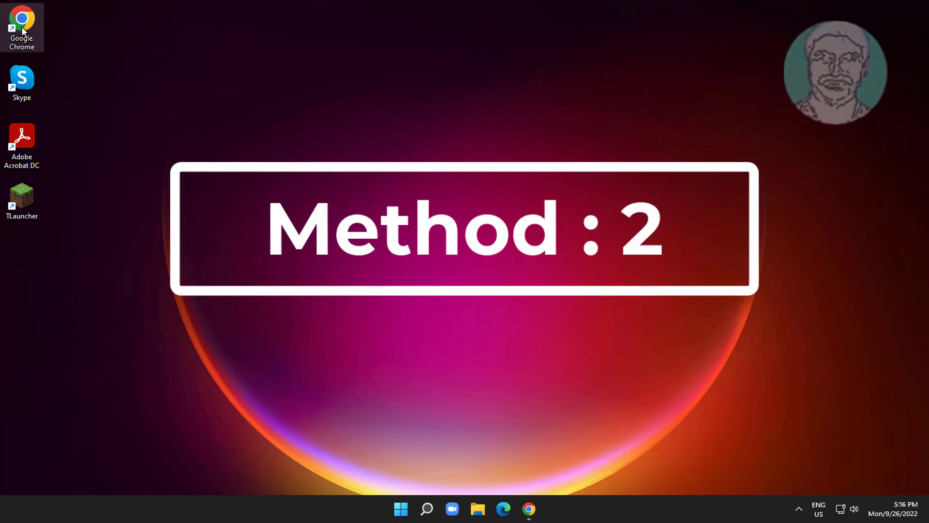
Open Google Chrome and search for 'windows 11 download'
{"action": "double_click", "coordinate": [20, 26]}
{"action": "type", "text": "wi"}
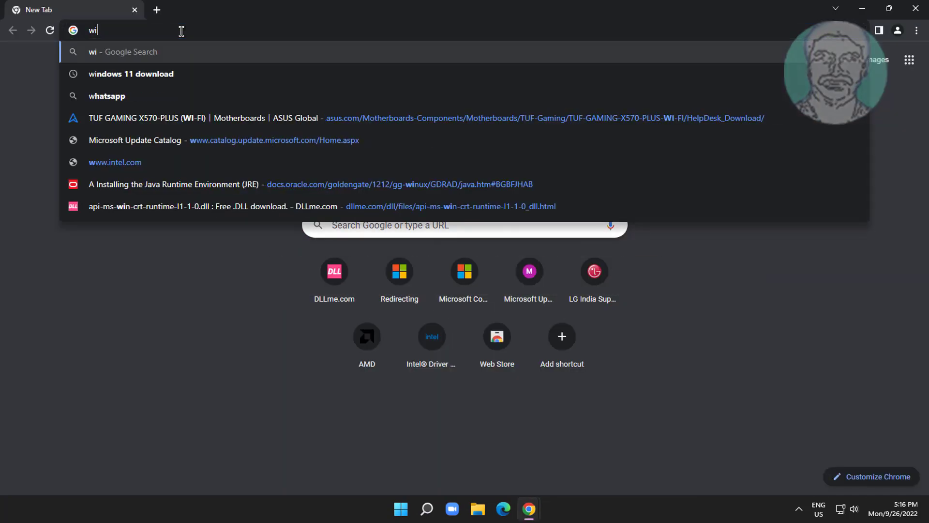
{"action": "type", "text": "ndows 11 download"}
{"action": "key", "text": "Return"}
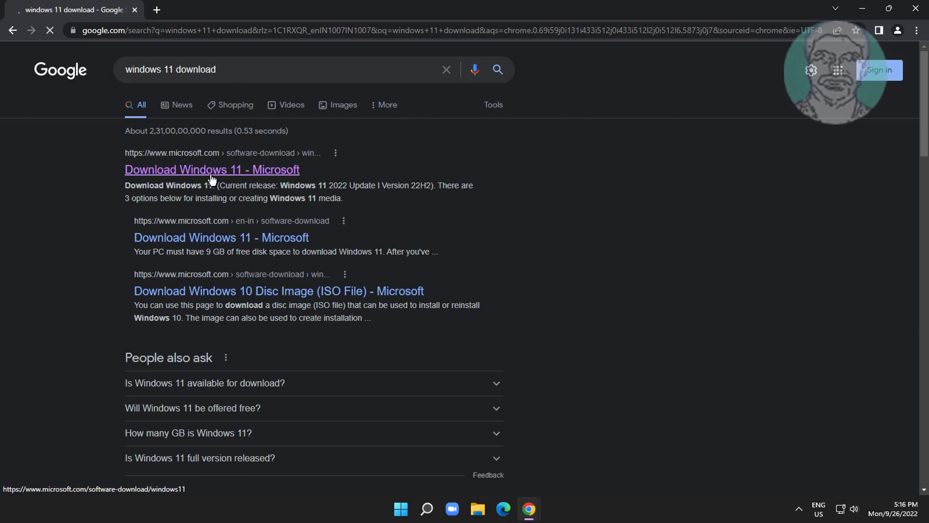
Download mediacreationtool.exe from Microsoft's Download Windows 11 page and run it with admin approval
{"action": "left_click", "coordinate": [240, 172]}
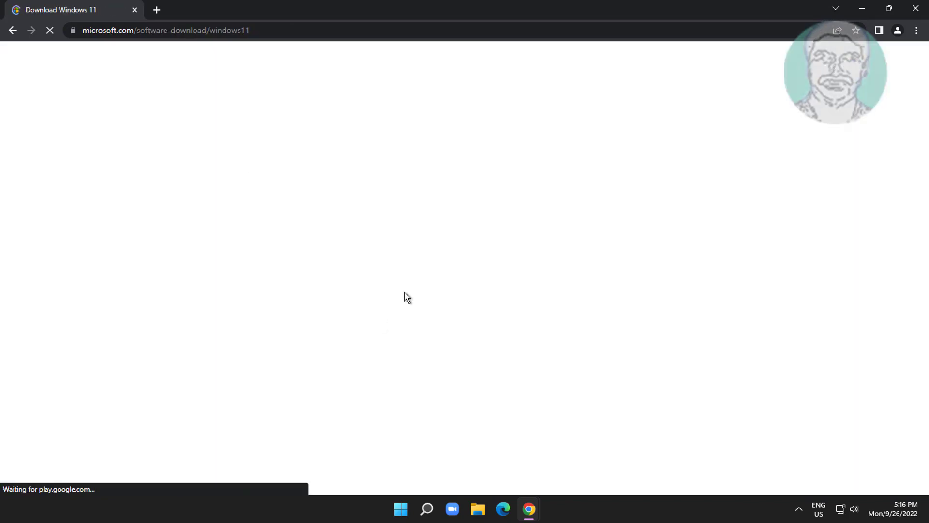
{"action": "scroll", "coordinate": [369, 335], "scroll_direction": "down", "scroll_amount": 4}
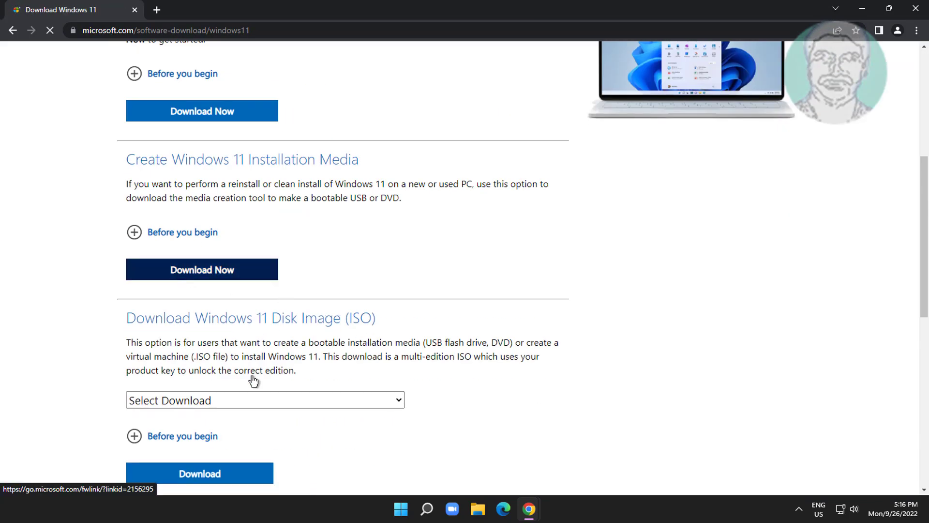
{"action": "left_click", "coordinate": [204, 263]}
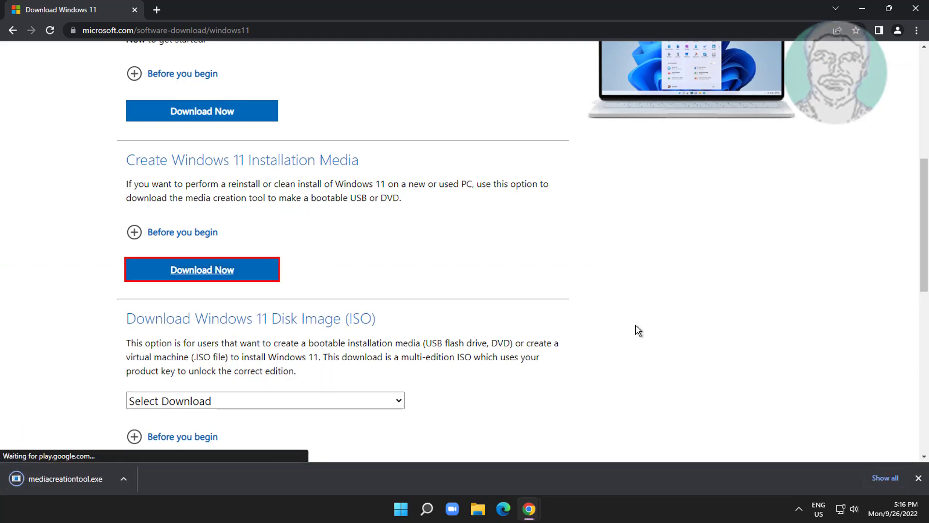
{"action": "left_click", "coordinate": [72, 476]}
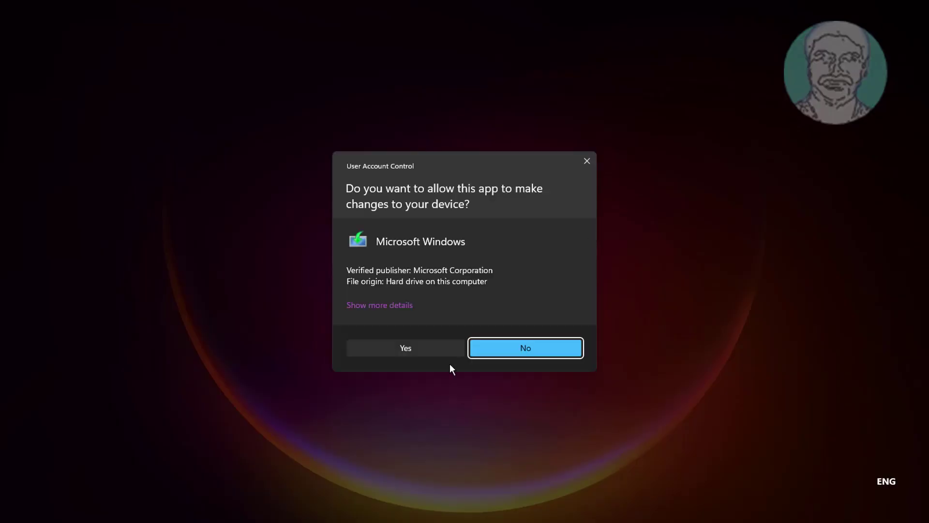
{"action": "left_click", "coordinate": [426, 349]}
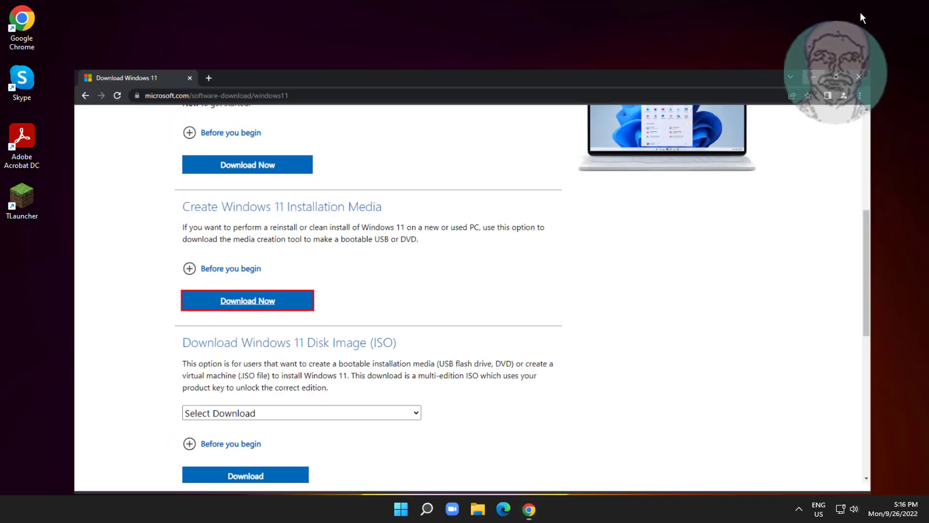
Accept the terms, keep the recommended edition, and save Windows 11 as Windows.iso
{"action": "left_click", "coordinate": [813, 76]}
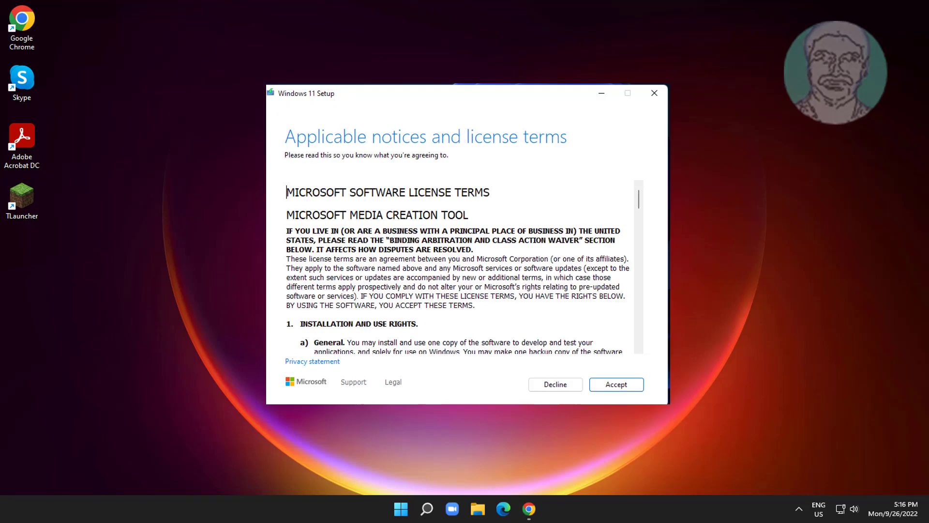
{"action": "left_click", "coordinate": [617, 385]}
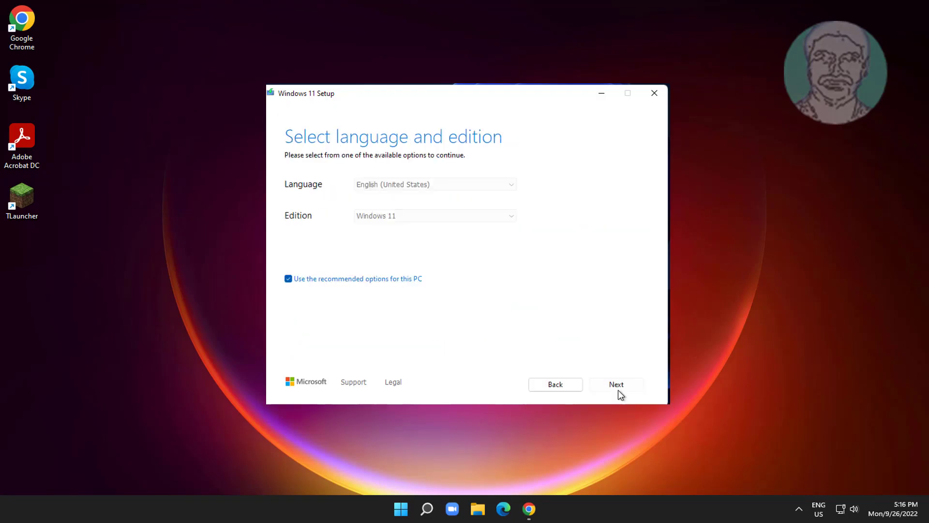
{"action": "left_click", "coordinate": [617, 386]}
{"action": "left_click", "coordinate": [288, 215]}
{"action": "left_click", "coordinate": [613, 386]}
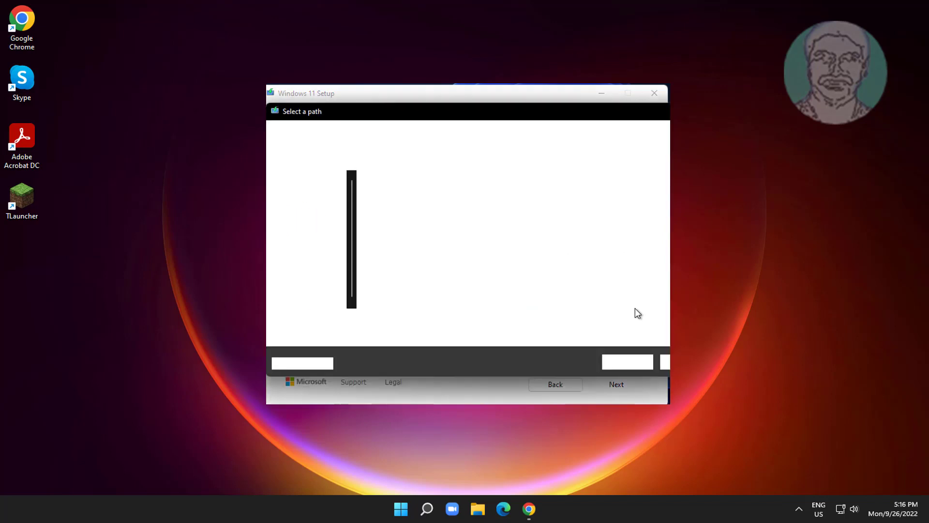
{"action": "key", "text": "Return"}
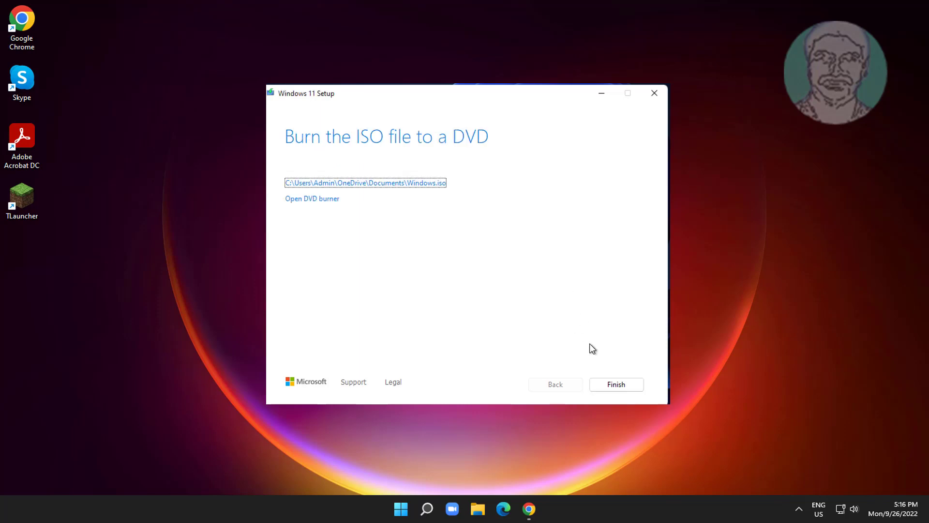
{"action": "left_click", "coordinate": [612, 385]}
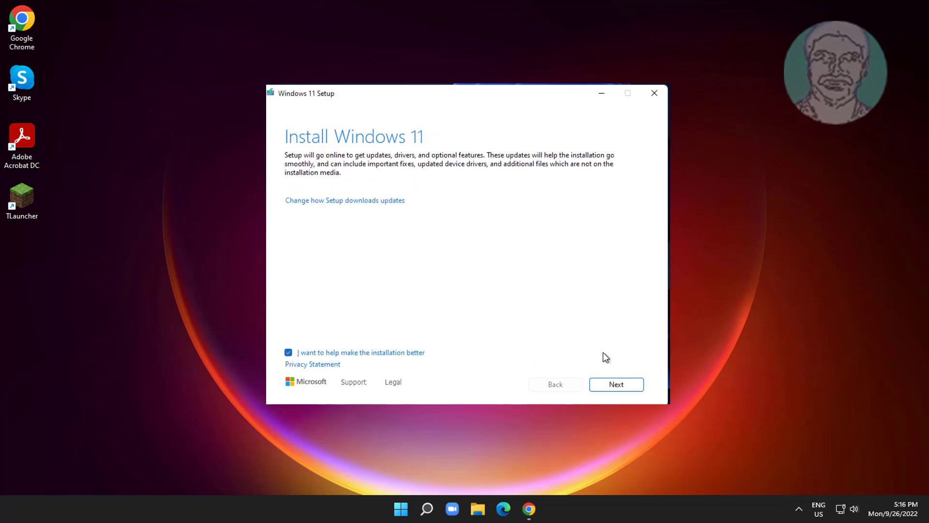
Accept the license so Windows 11 Pro is ready to install, keeping files and apps
{"action": "left_click", "coordinate": [631, 385]}
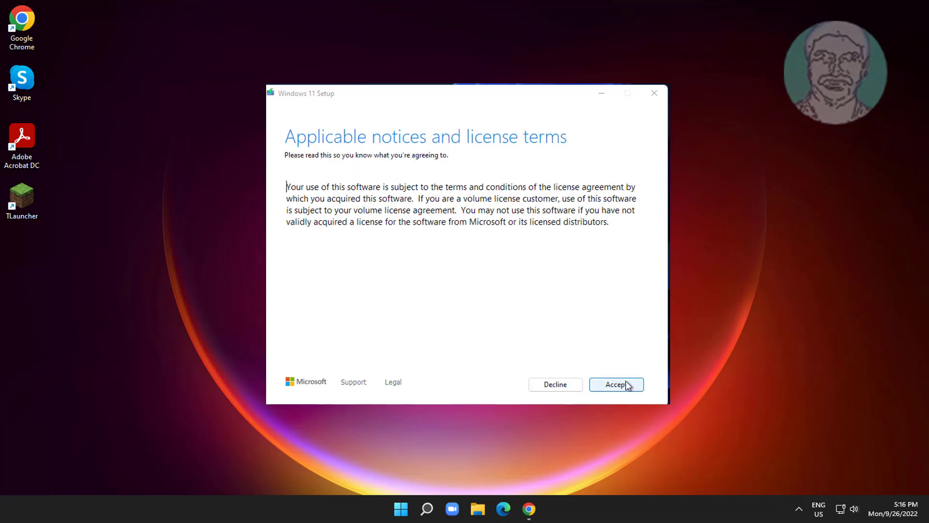
{"action": "left_click", "coordinate": [626, 382]}
{"action": "left_click", "coordinate": [628, 385]}
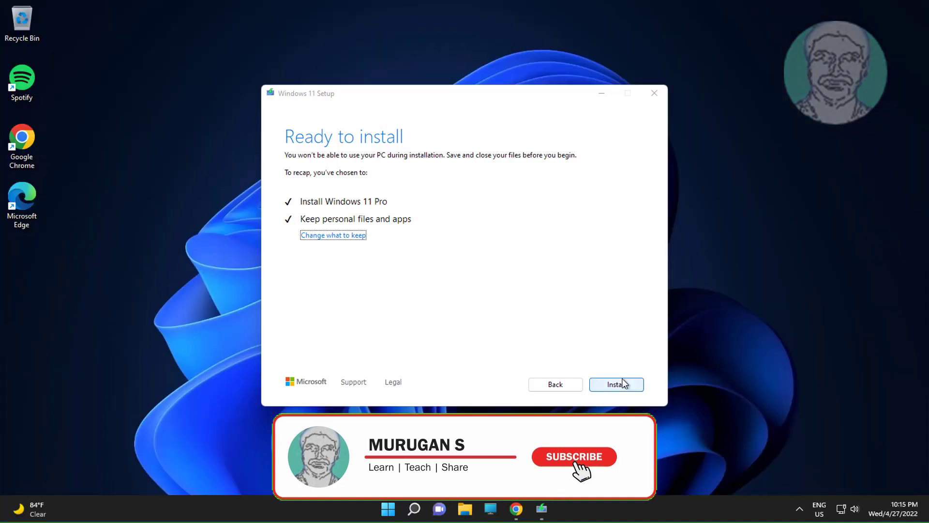
Start installing Windows 11 Pro from the Ready to install page
{"action": "left_click", "coordinate": [616, 383]}
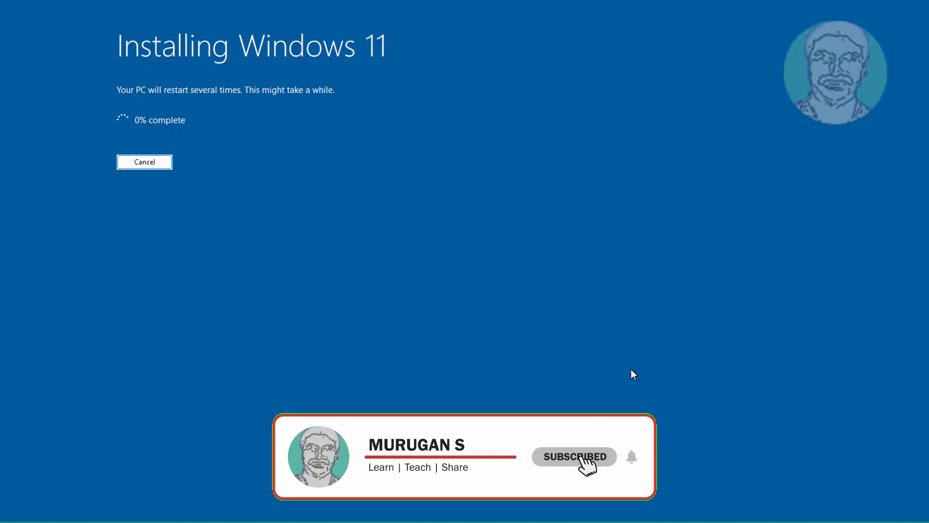